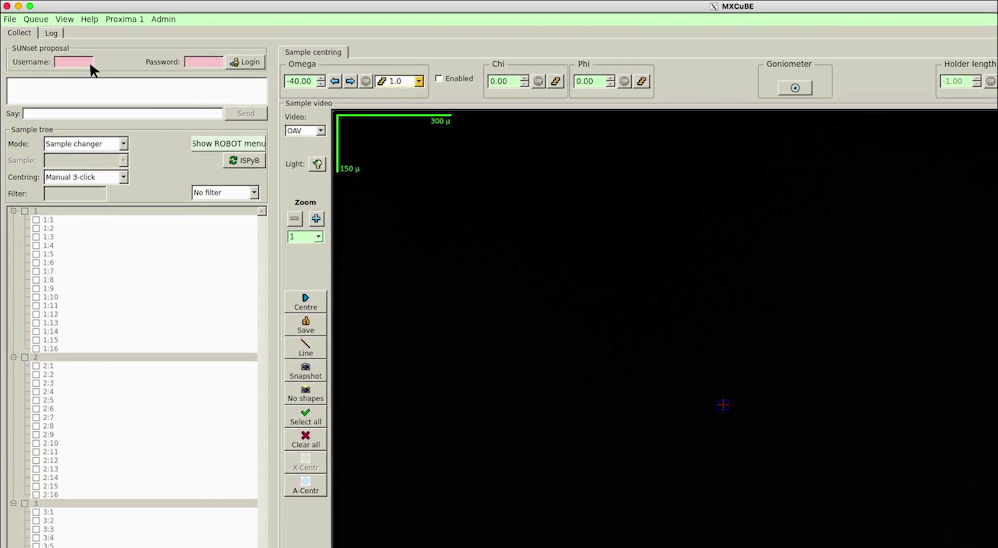
# Log in with the proposal number and password, then open the Group list for bag groups.
pyautogui.click(65, 44)
pyautogui.write('20100023')
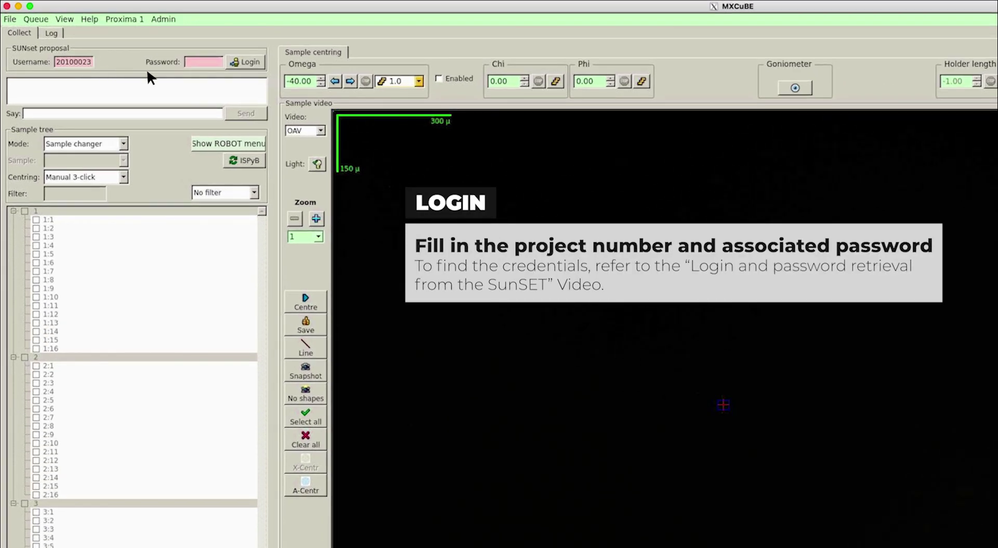
pyautogui.click(219, 65)
pyautogui.write('*********')
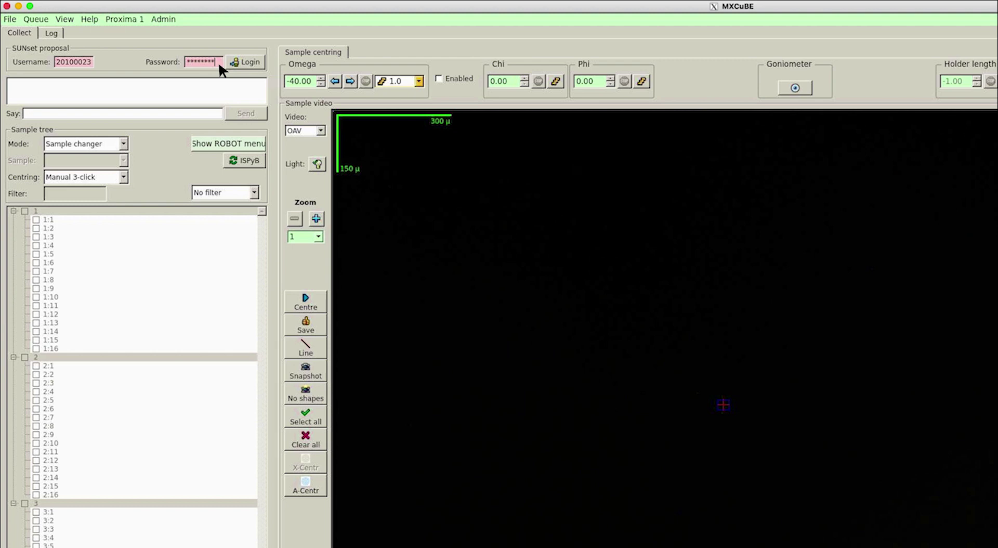
pyautogui.click(261, 66)
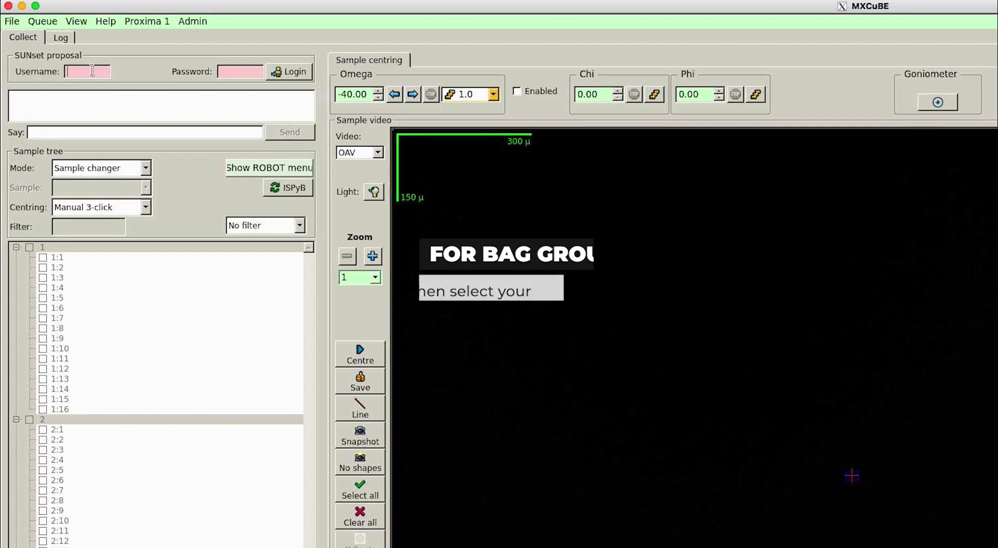
pyautogui.write('20210831')
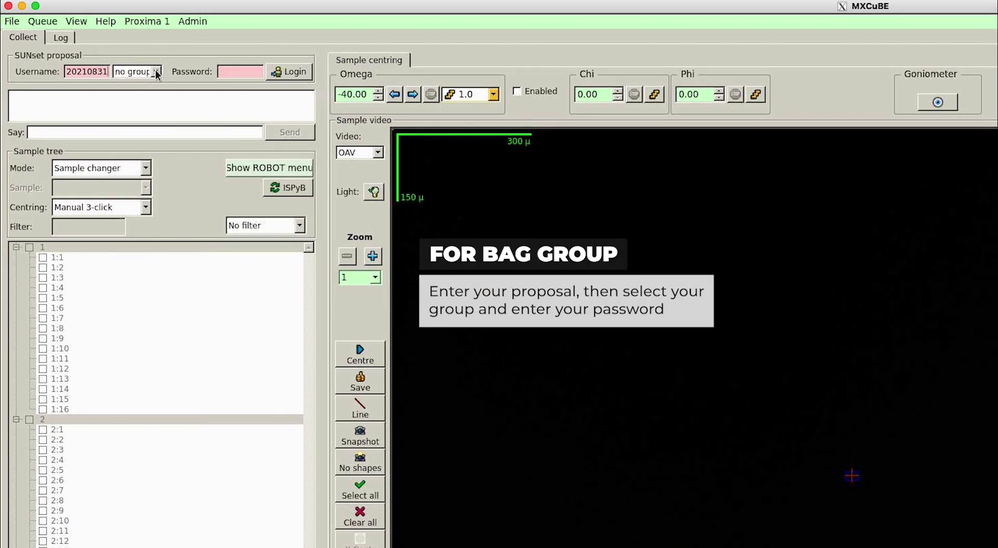
pyautogui.click(156, 72)
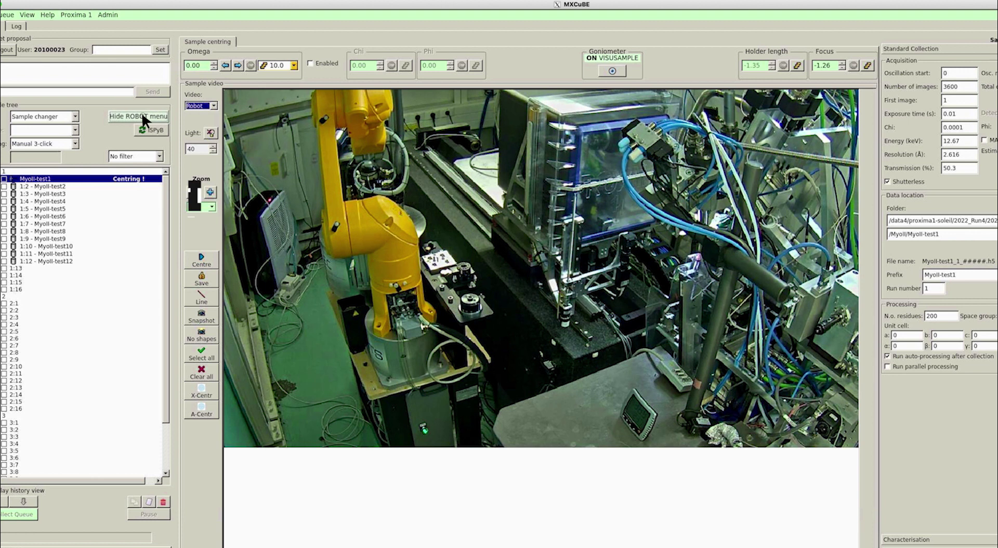
# Show the sample-changer robot controls, then hide them to return to the camera view.
pyautogui.click(142, 116)
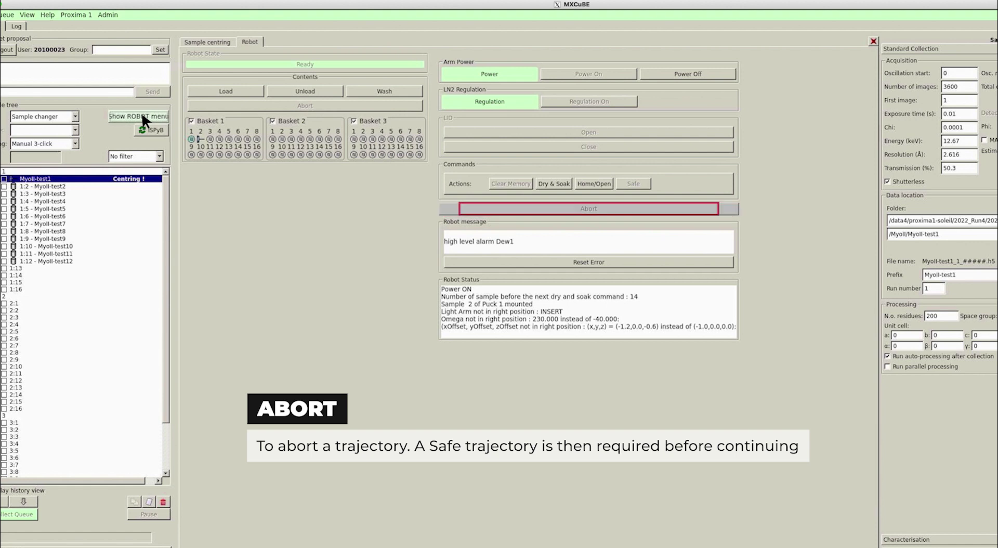
pyautogui.click(142, 116)
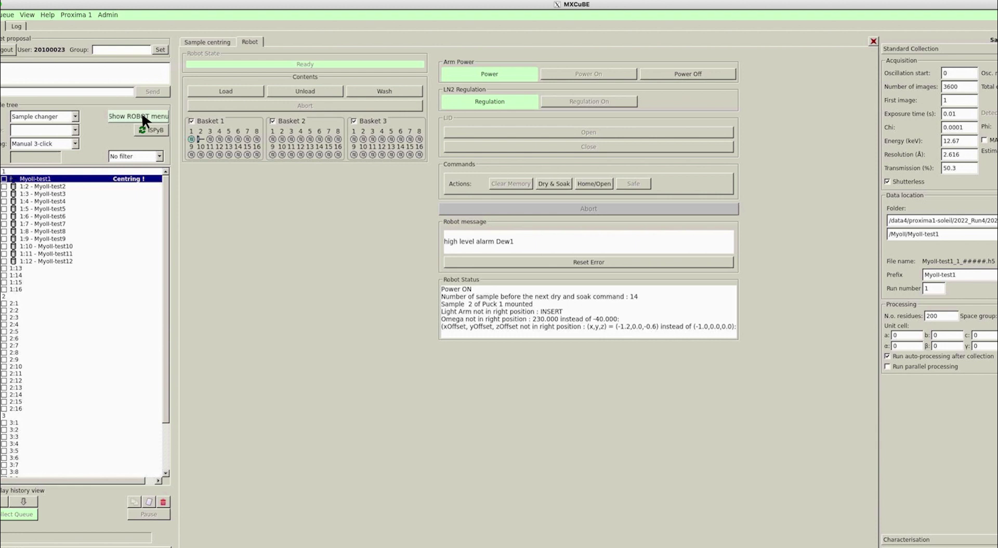
pyautogui.click(142, 115)
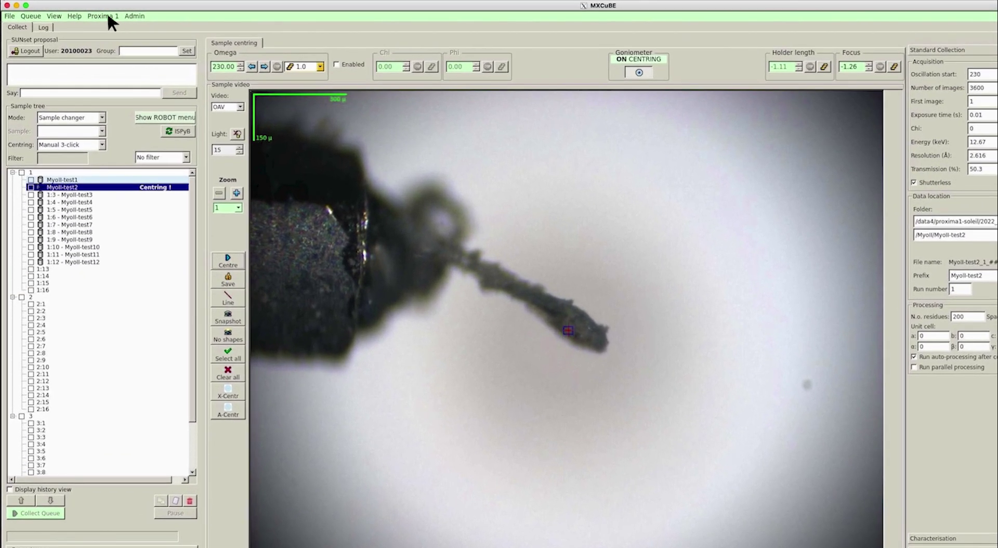
# In the PX1 preferences, step the centring points up to 5, down to 4, then back to 3.
pyautogui.click(108, 15)
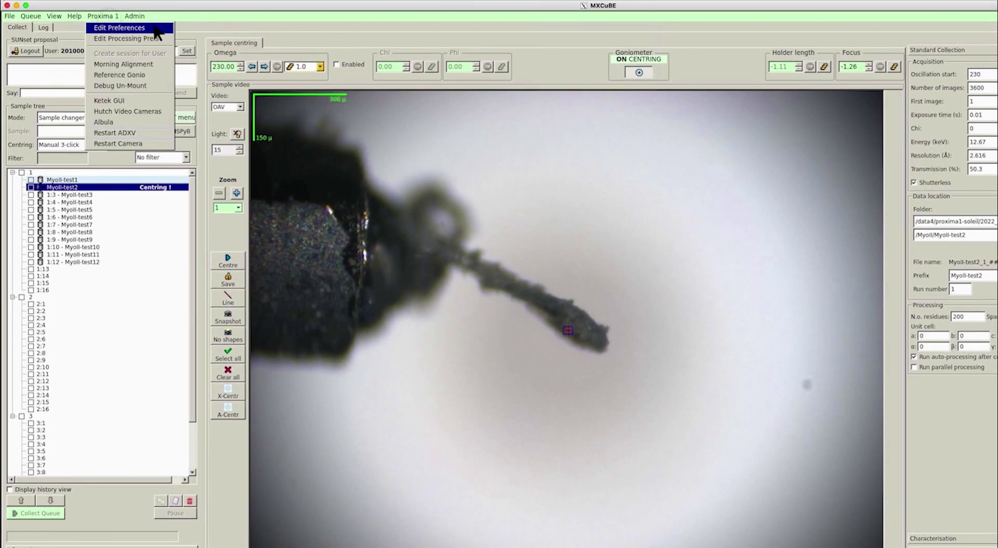
pyautogui.click(157, 30)
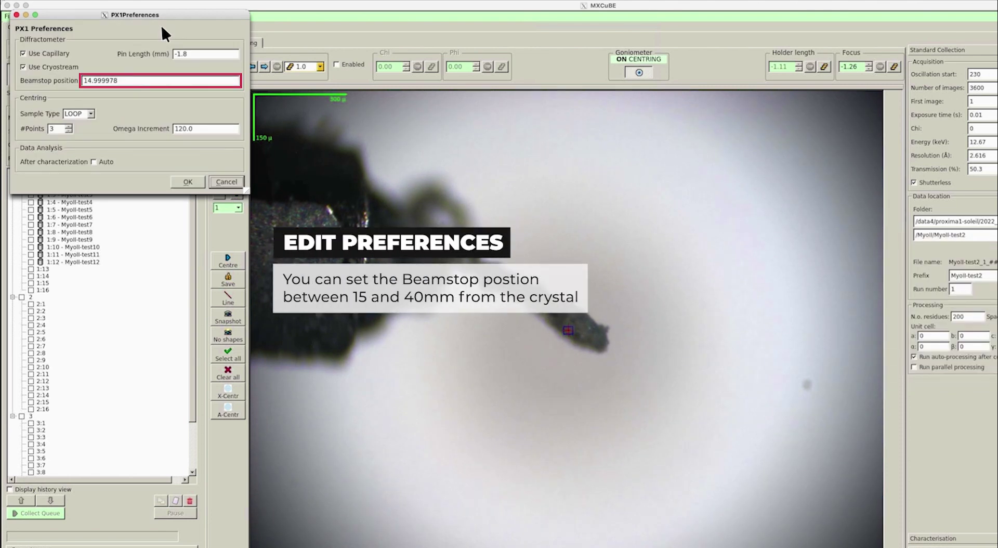
pyautogui.click(68, 126)
pyautogui.click(68, 126)
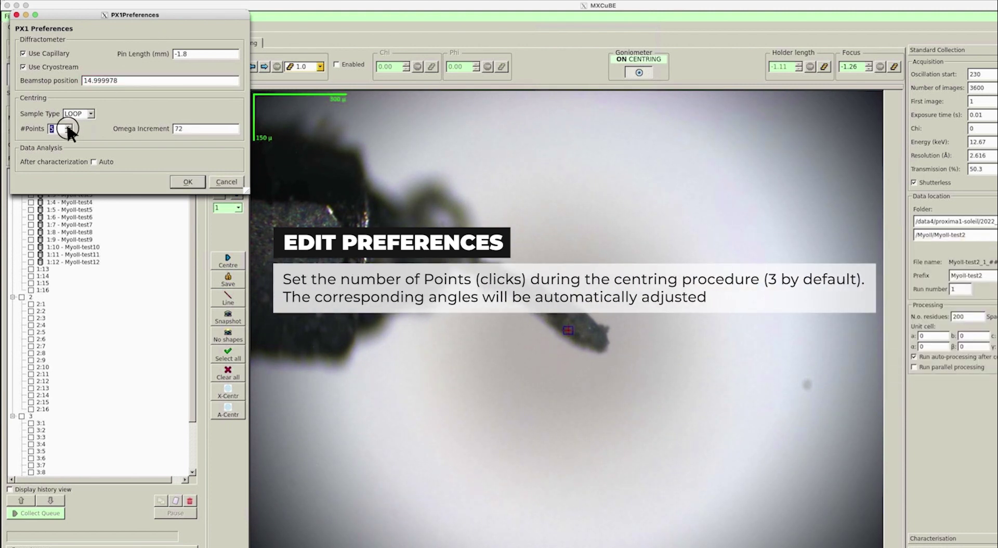
pyautogui.click(69, 130)
pyautogui.click(67, 130)
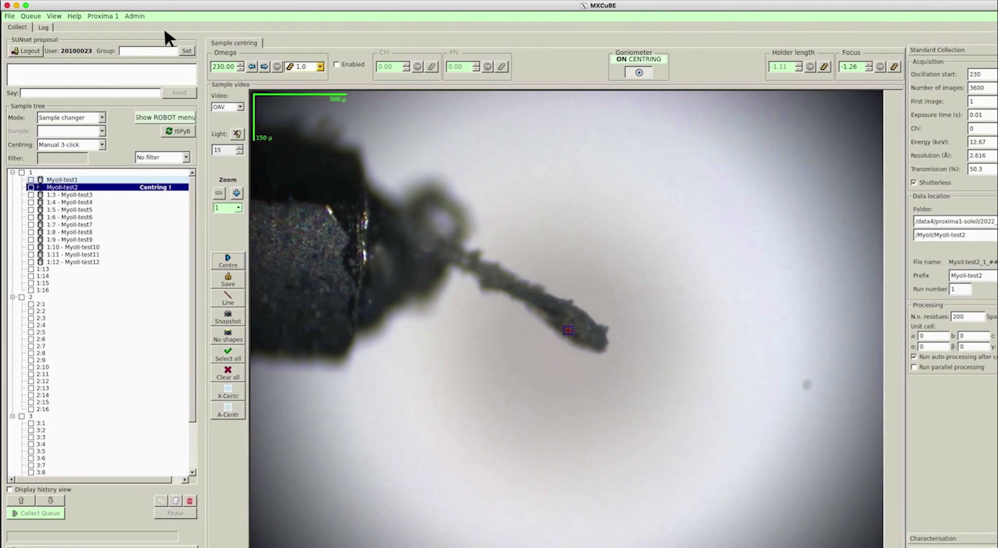
pyautogui.click(108, 16)
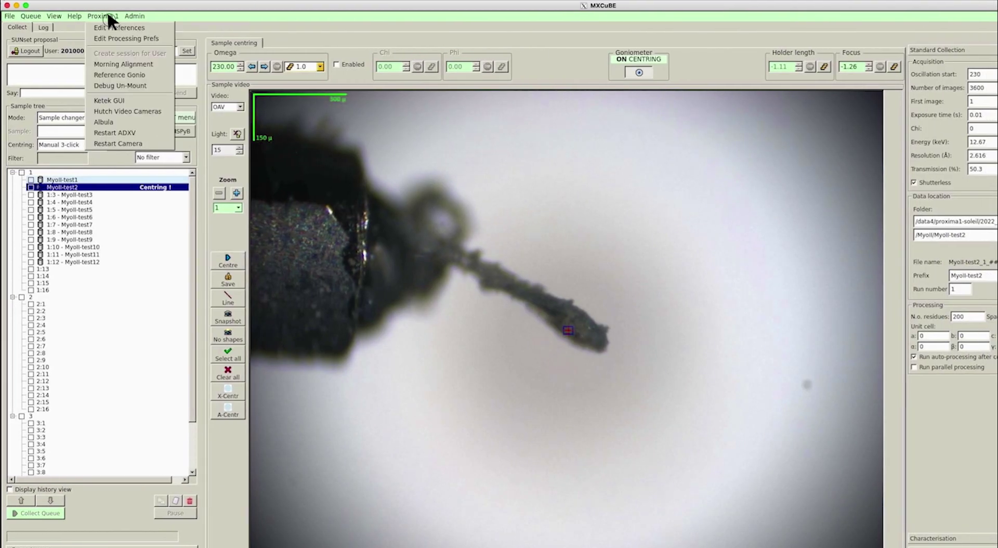
# Review the processing preferences with only xdsme enabled and close them.
pyautogui.click(144, 40)
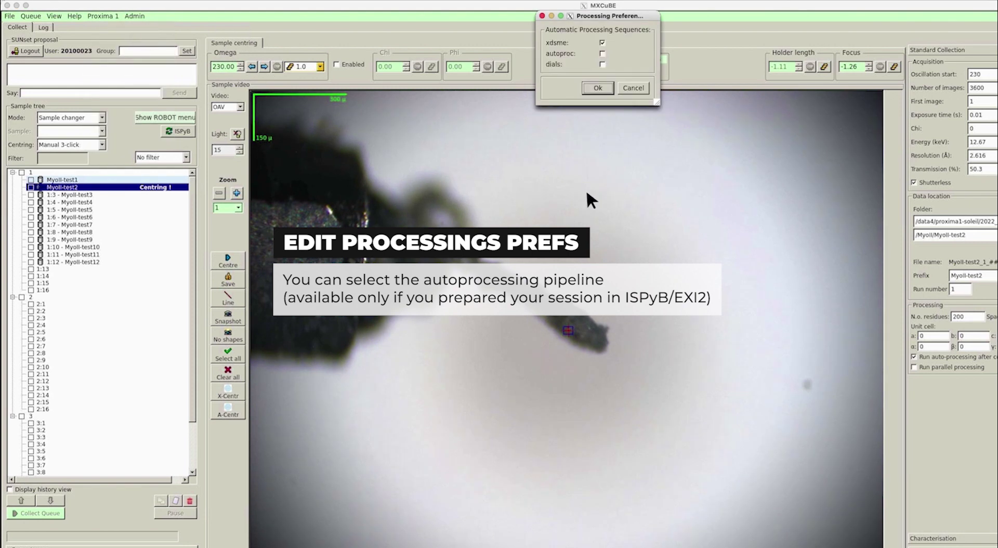
pyautogui.press('Return')
pyautogui.click(105, 16)
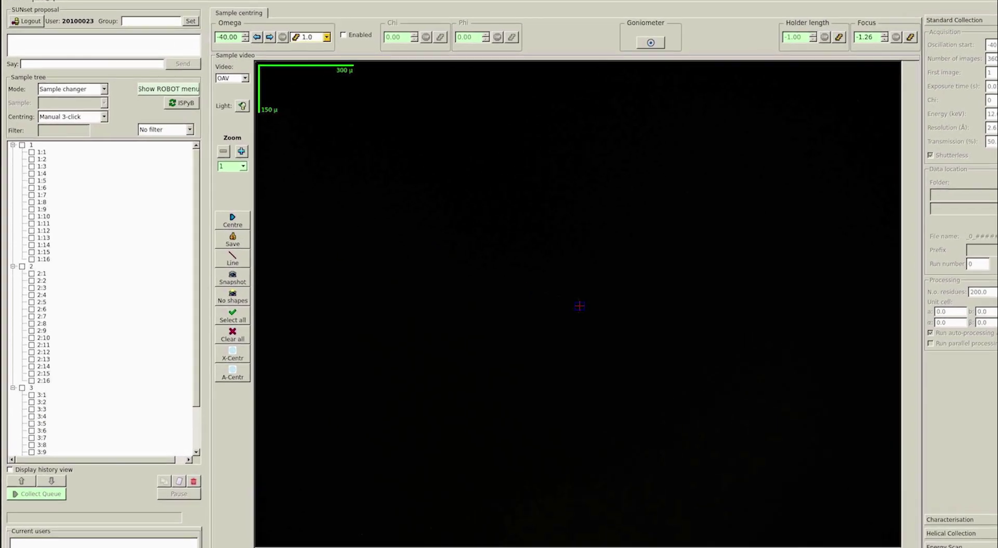
# Sync sample names from ISPyB and mount sample 1:1, Myoll-test1.
pyautogui.click(196, 104)
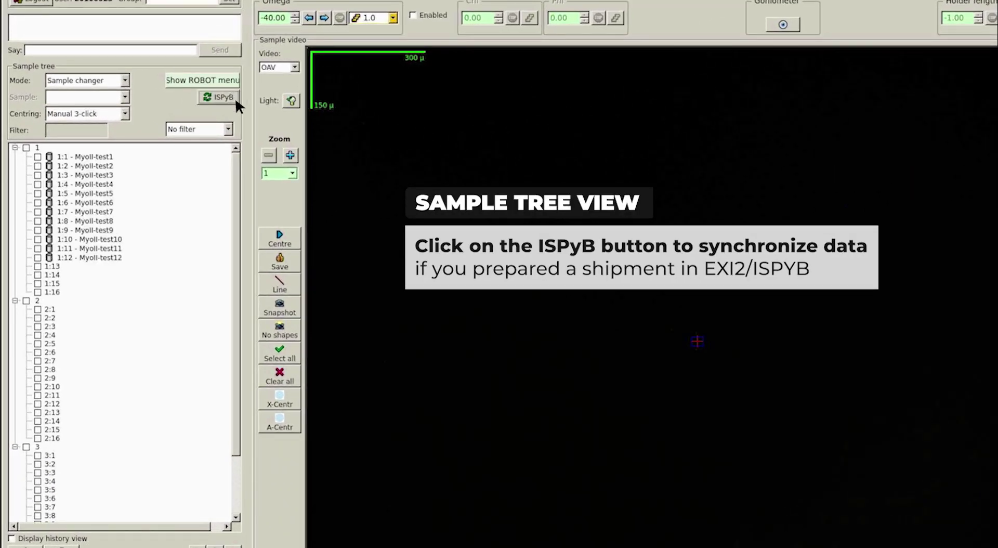
pyautogui.rightClick(132, 161)
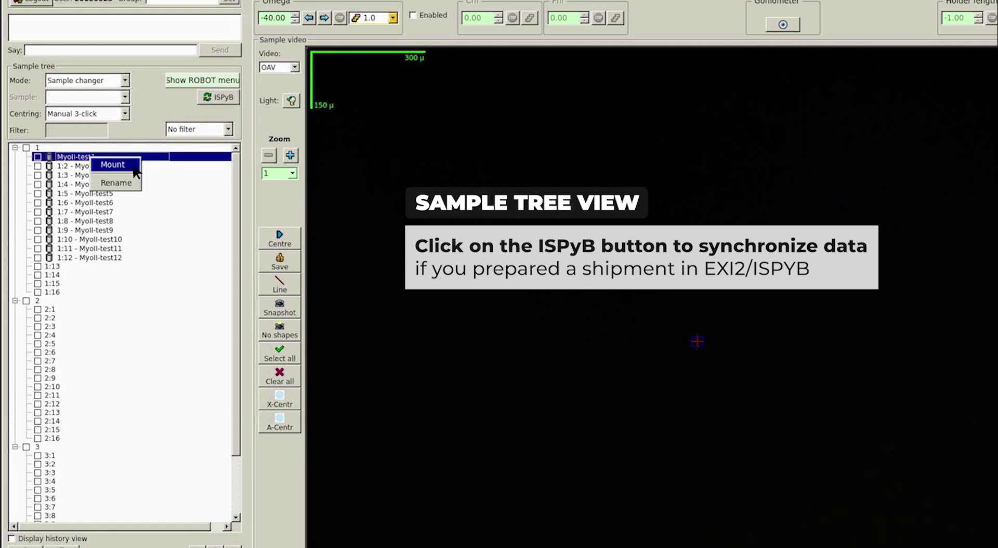
pyautogui.click(133, 165)
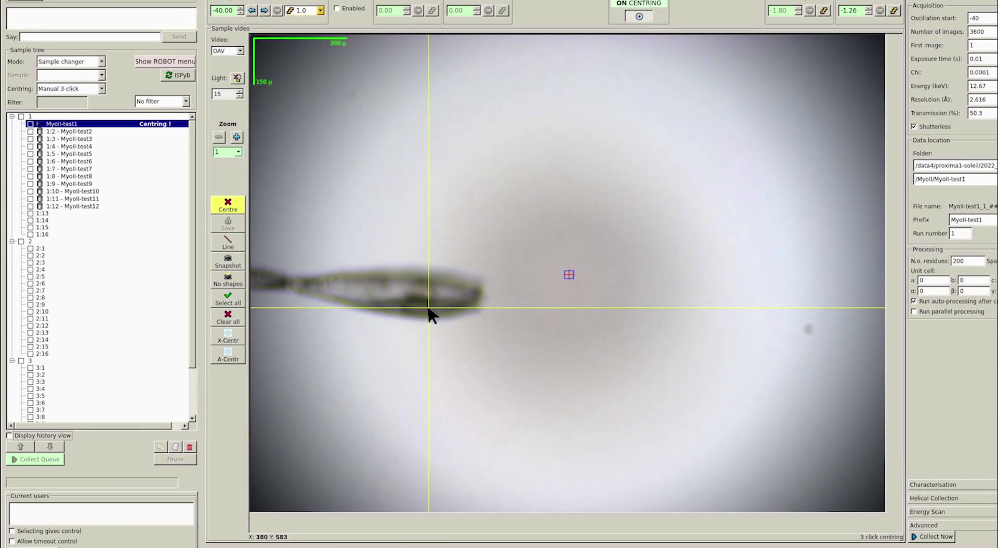
# Mark the loop tip at three rotation angles to centre Myoll-test1 on the beam.
pyautogui.click(428, 308)
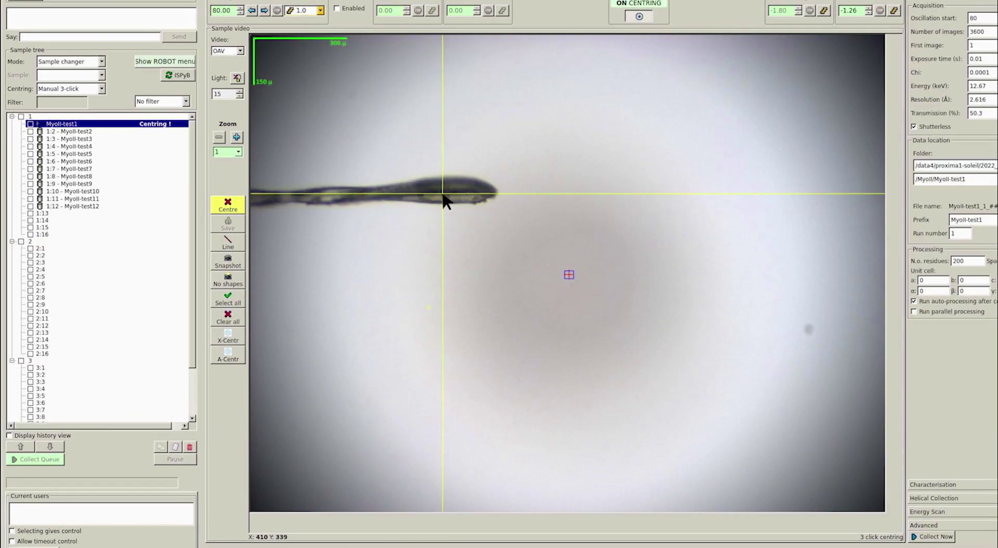
pyautogui.click(429, 192)
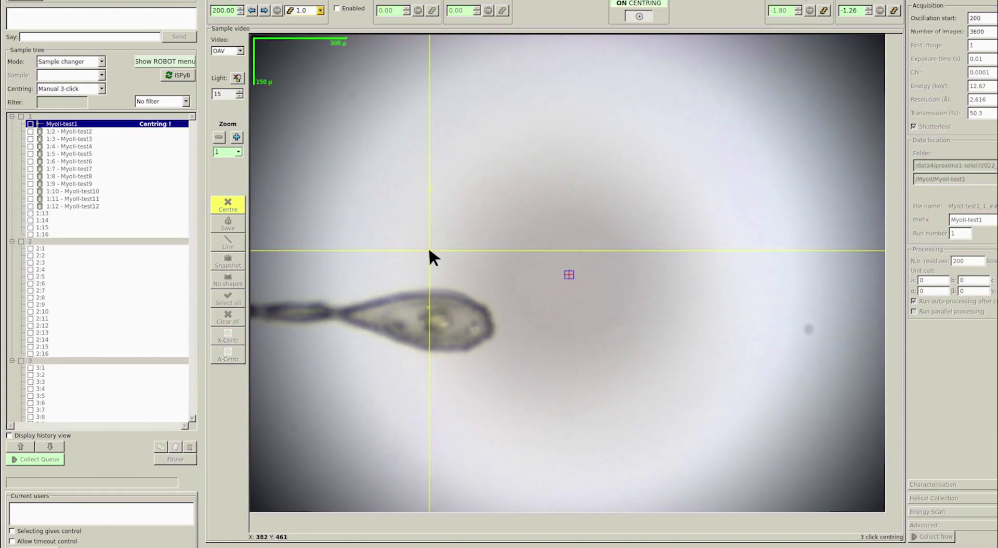
pyautogui.click(428, 321)
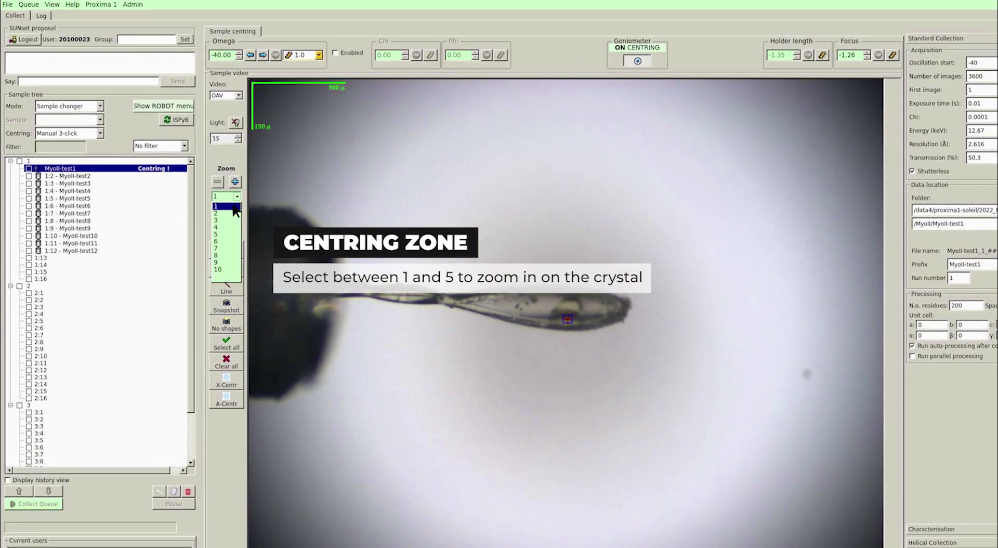
# Zoom the sample camera to level 4, then rotate omega +90° to 50°.
pyautogui.click(217, 185)
pyautogui.click(232, 229)
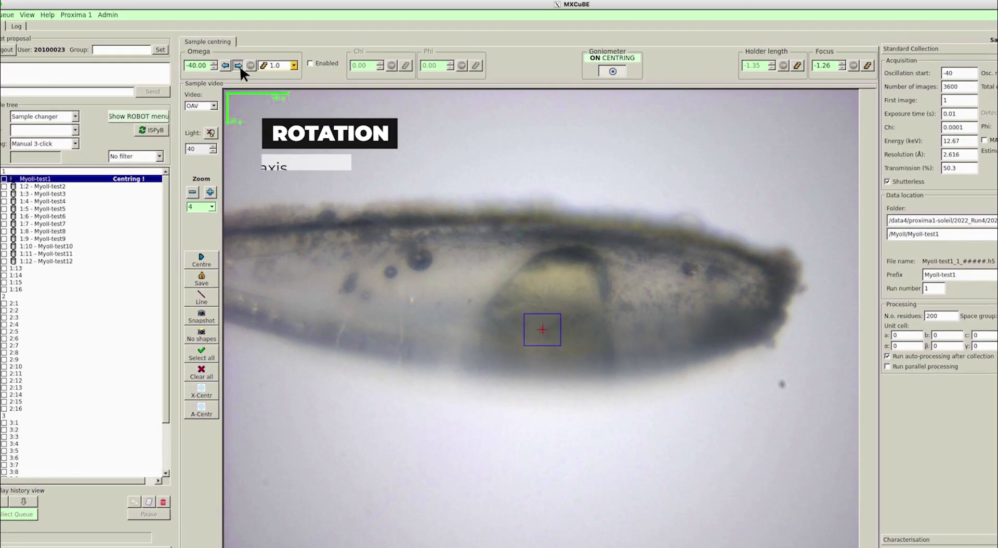
pyautogui.click(221, 55)
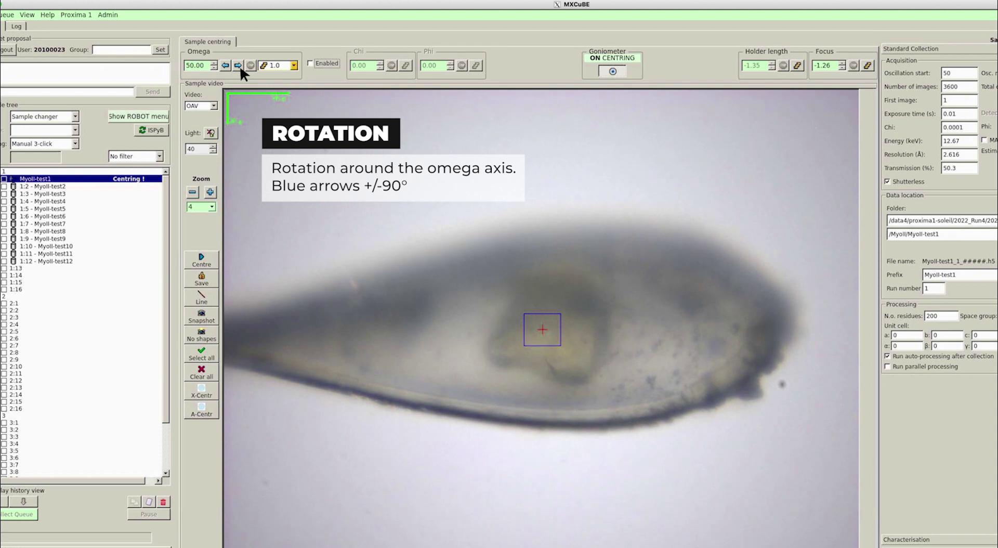
# Rotate omega another 90°, set a 10° step, and advance omega to 250°.
pyautogui.click(238, 65)
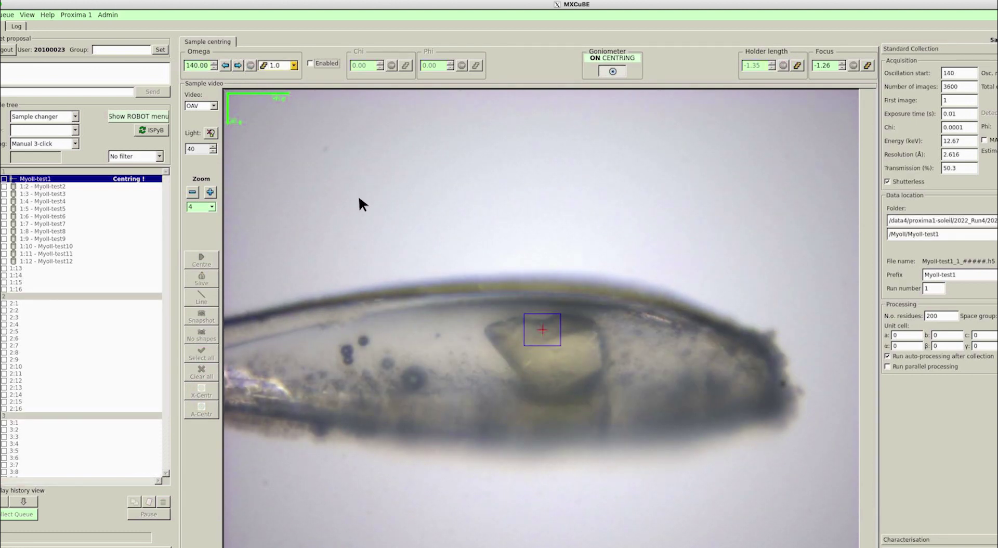
pyautogui.click(294, 65)
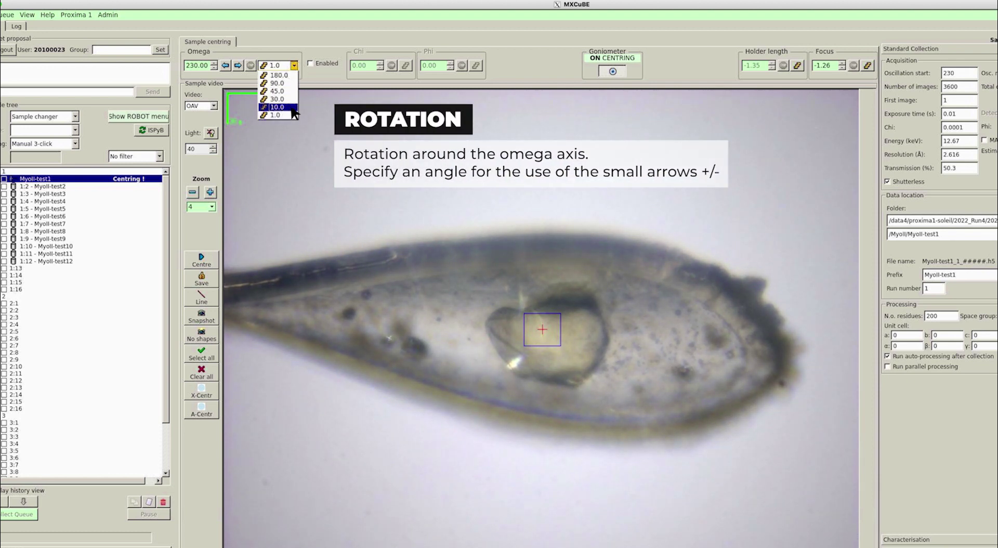
pyautogui.click(292, 108)
pyautogui.click(213, 63)
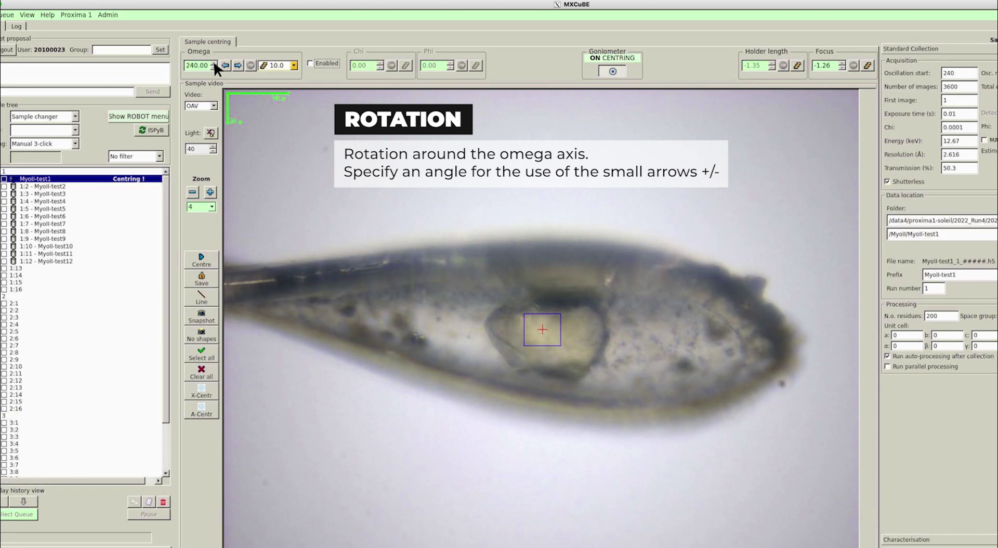
pyautogui.click(214, 63)
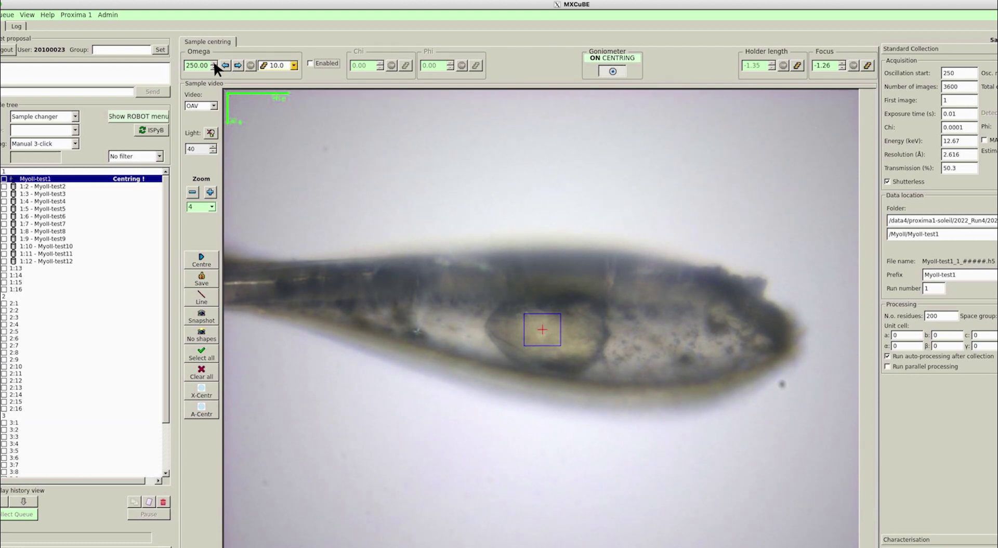
pyautogui.click(214, 134)
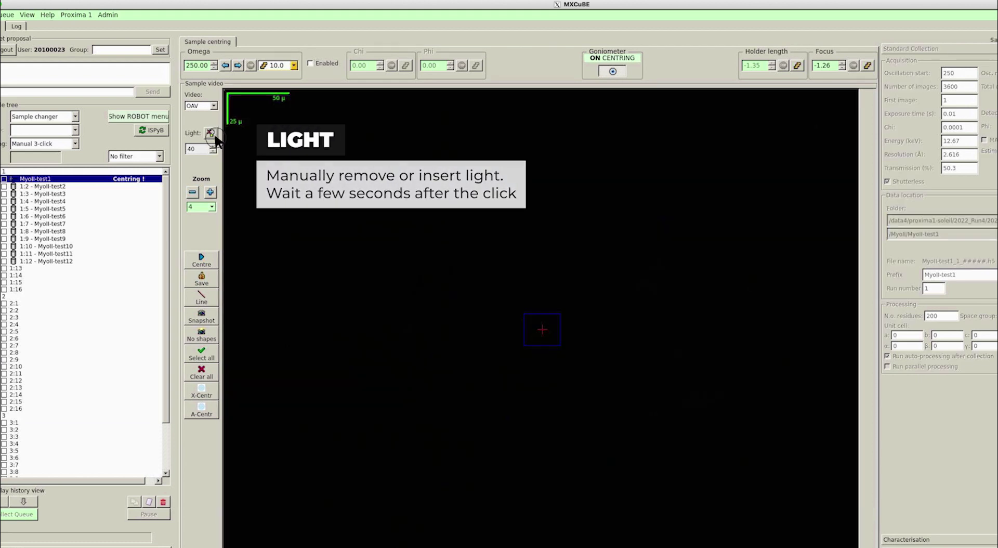
pyautogui.click(214, 135)
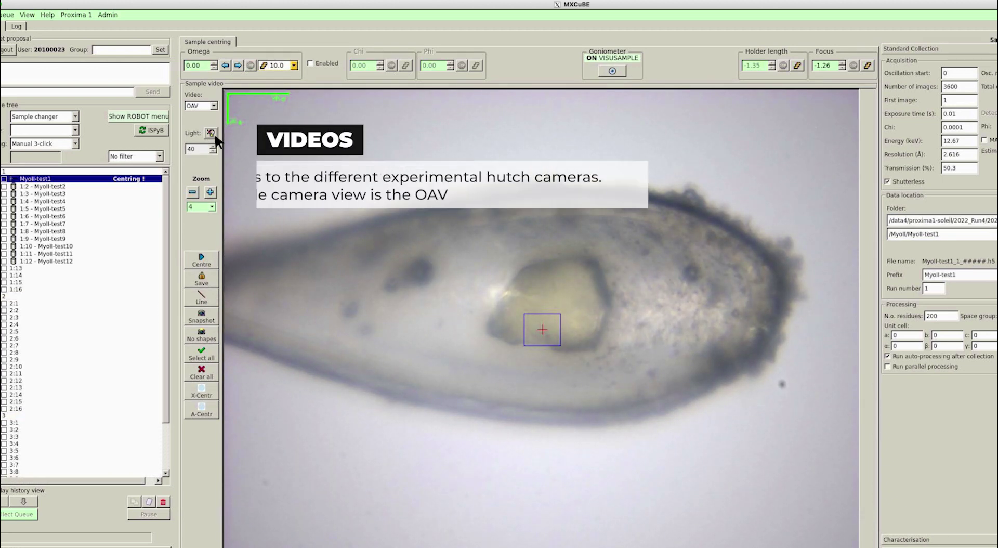
pyautogui.click(214, 106)
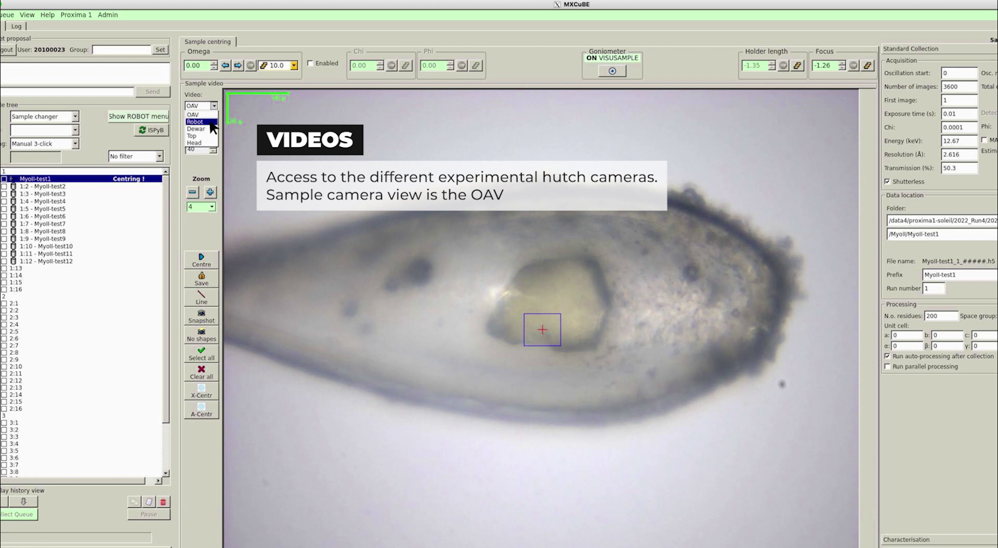
pyautogui.click(211, 122)
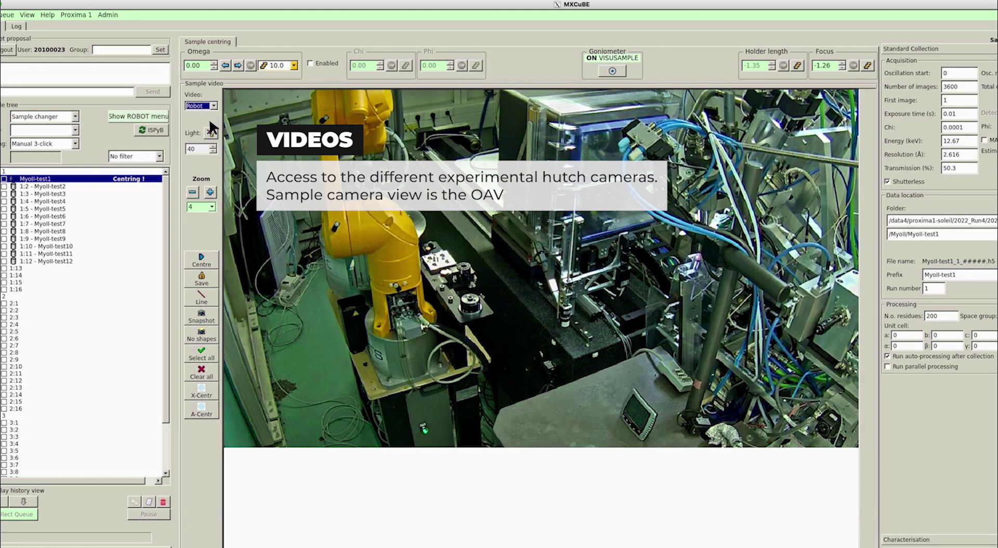
pyautogui.click(214, 107)
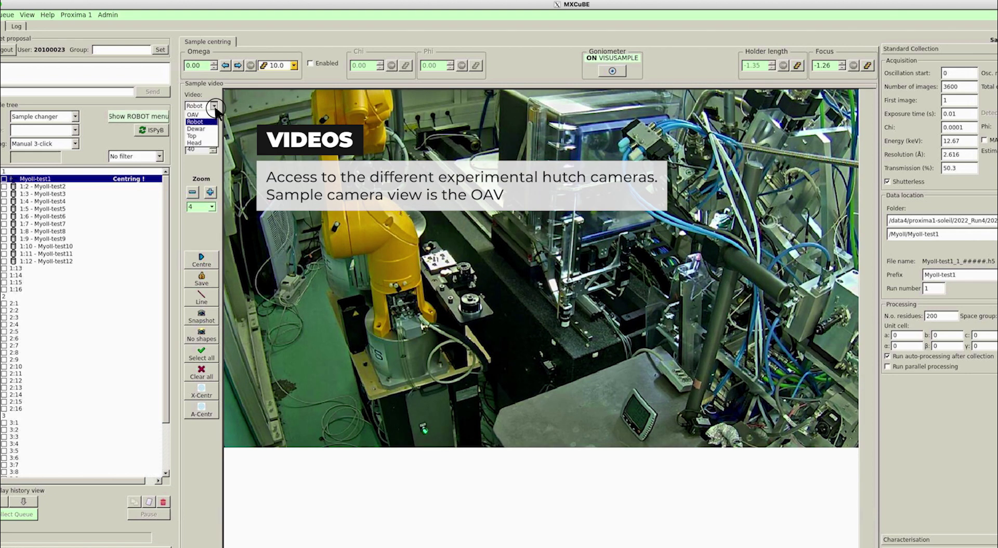
pyautogui.click(216, 141)
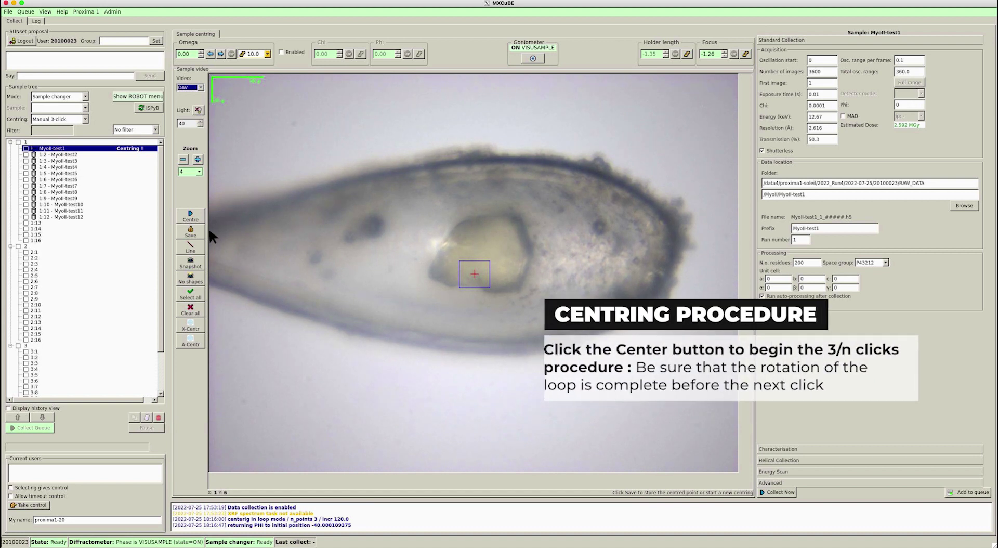
# Run a 3-click centring, marking the crystal centre in each of the three views.
pyautogui.click(200, 218)
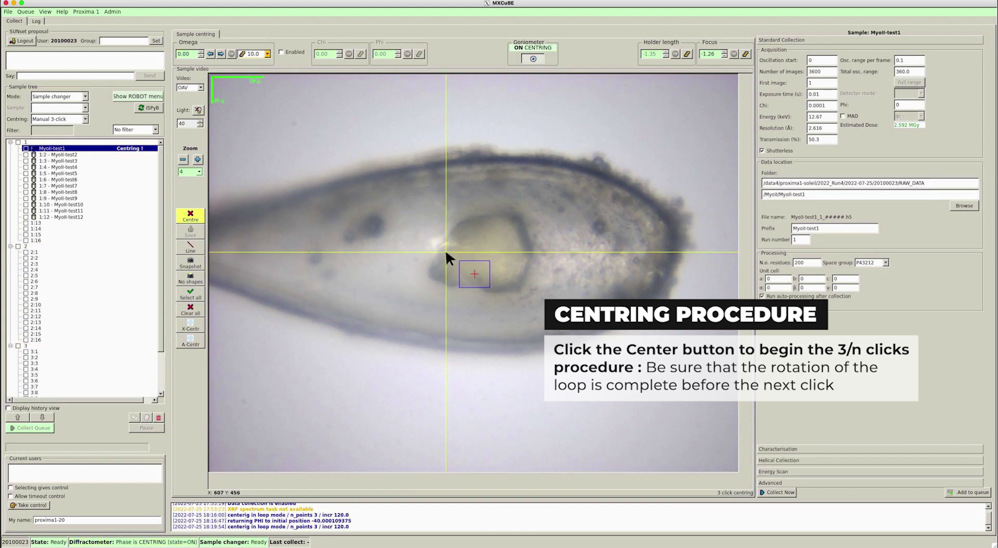
pyautogui.click(484, 246)
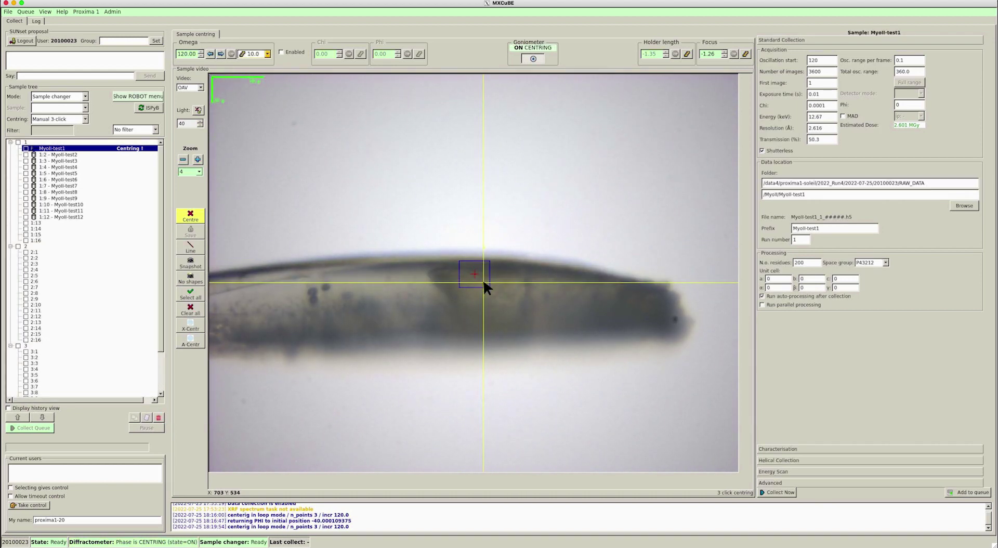
pyautogui.click(484, 282)
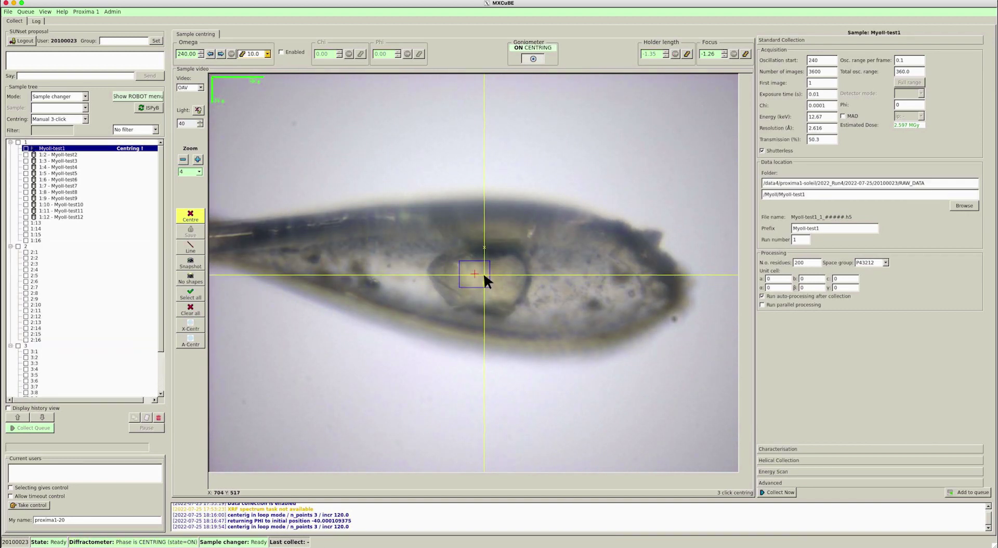
pyautogui.click(484, 275)
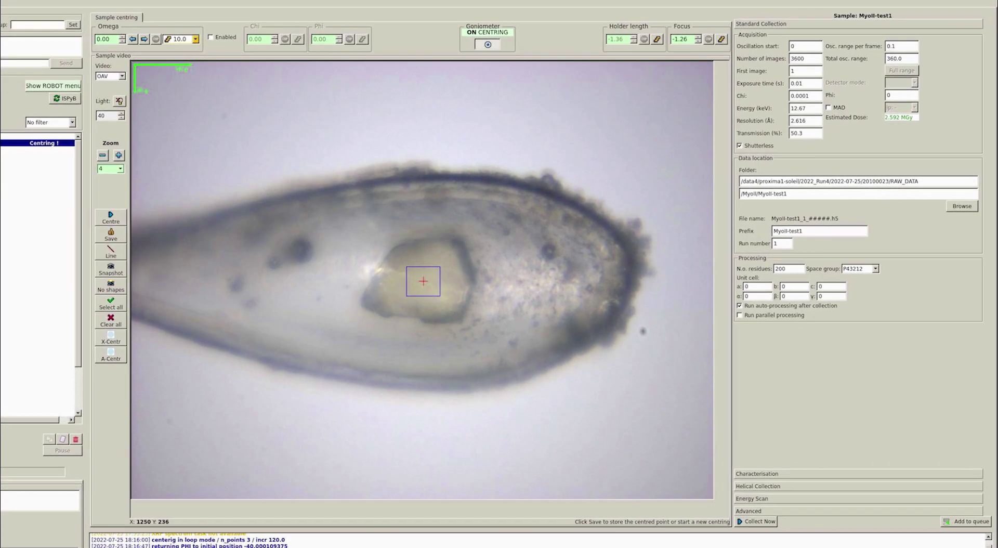
# Check Characterisation, return to Standard Collection and start the 3600-image collection.
pyautogui.click(765, 474)
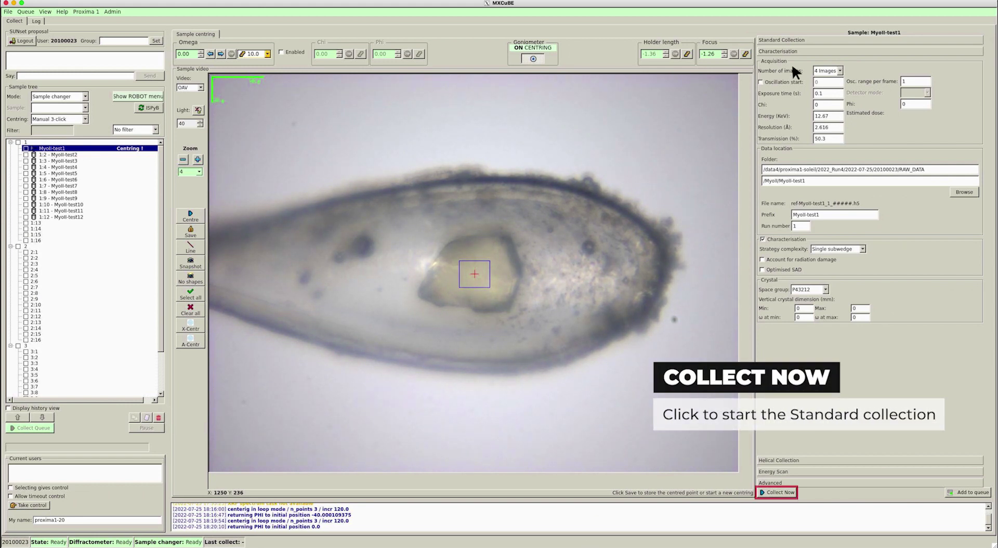
pyautogui.click(795, 40)
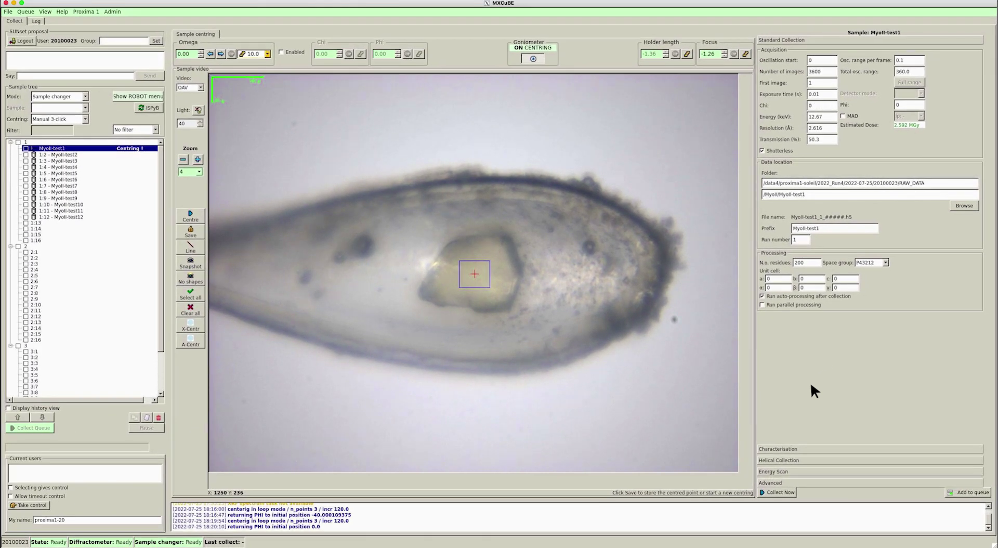
pyautogui.click(779, 492)
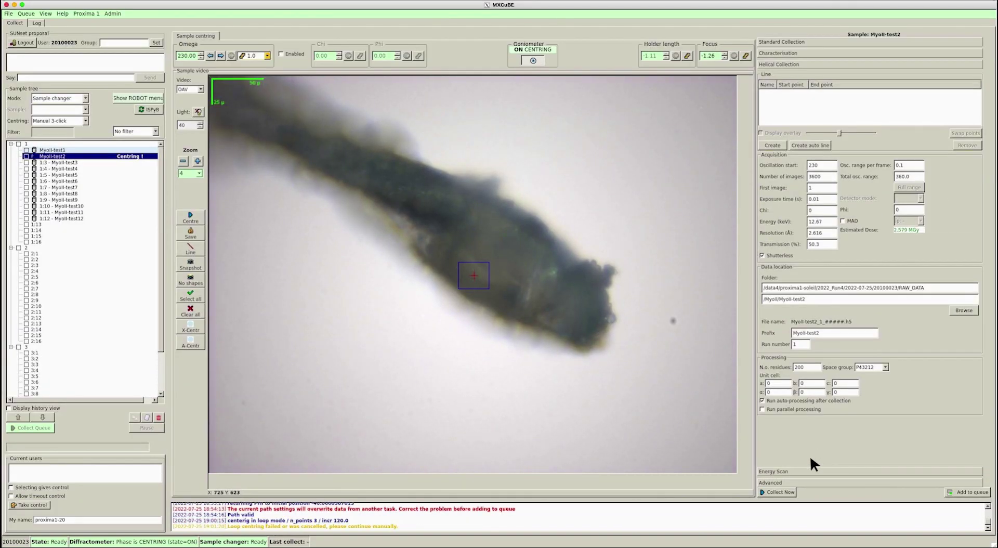
# Centre the first helical position on the Myoll-test2 sample with 3-click centring and save it.
pyautogui.click(192, 215)
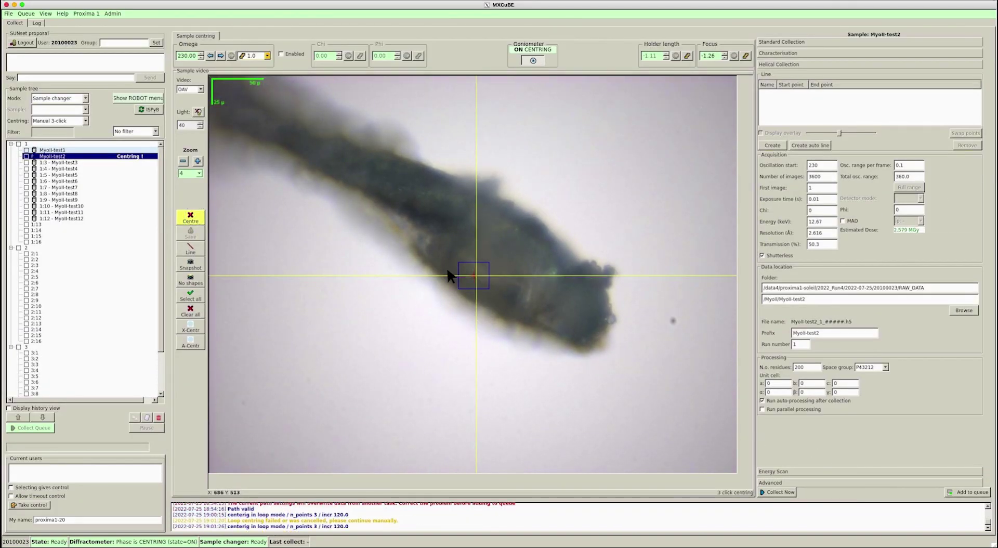
pyautogui.click(500, 266)
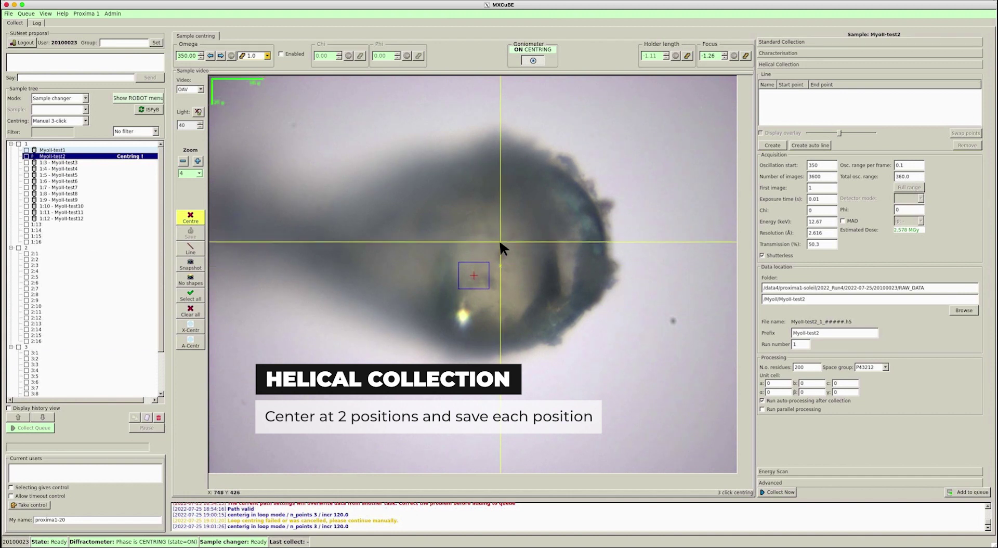
pyautogui.click(500, 239)
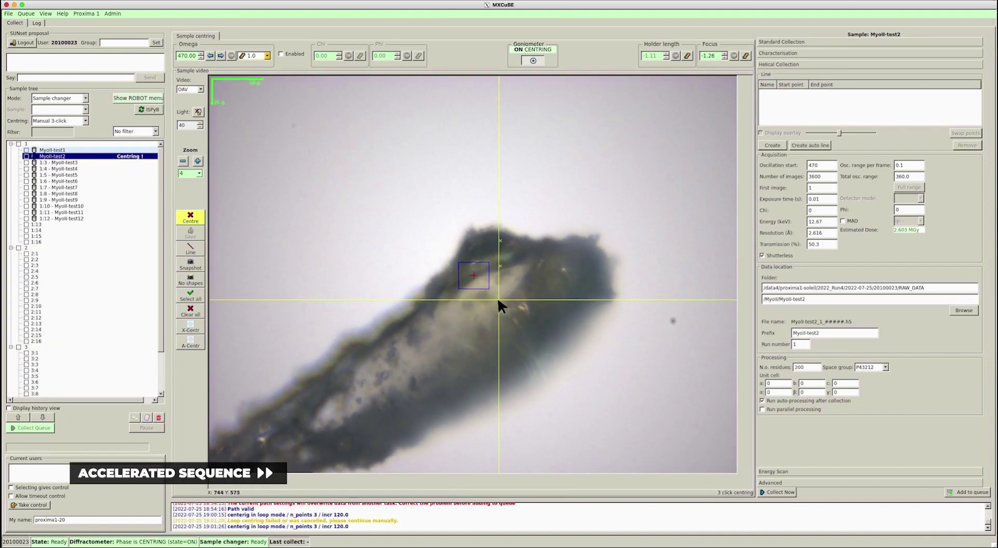
pyautogui.click(497, 298)
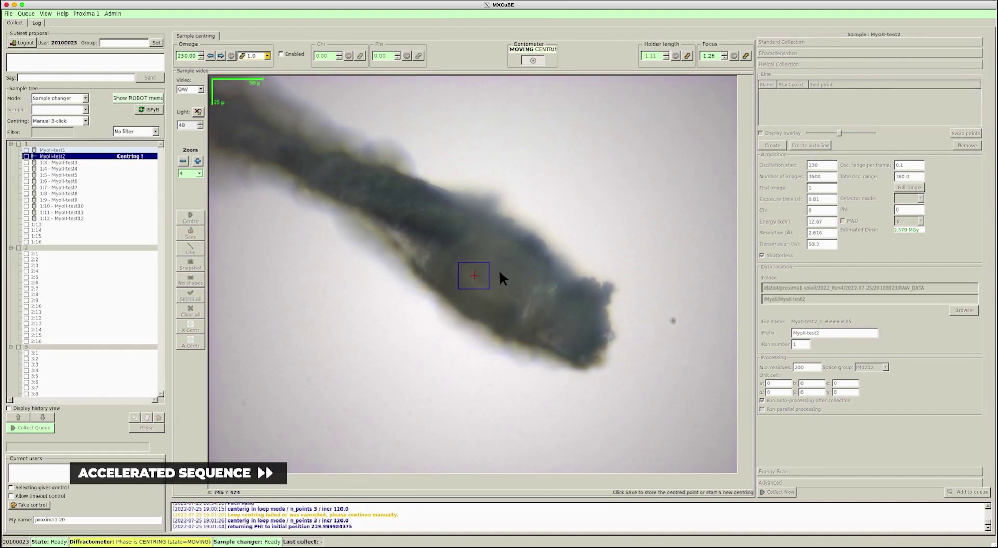
pyautogui.click(196, 237)
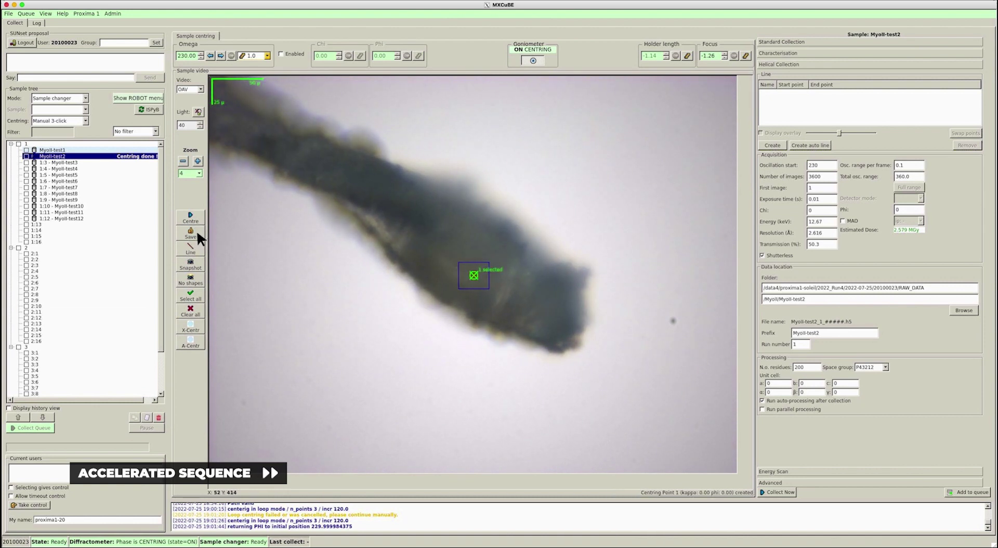
# Centre a second position at the sample tip and create a helical line between the two points.
pyautogui.click(191, 218)
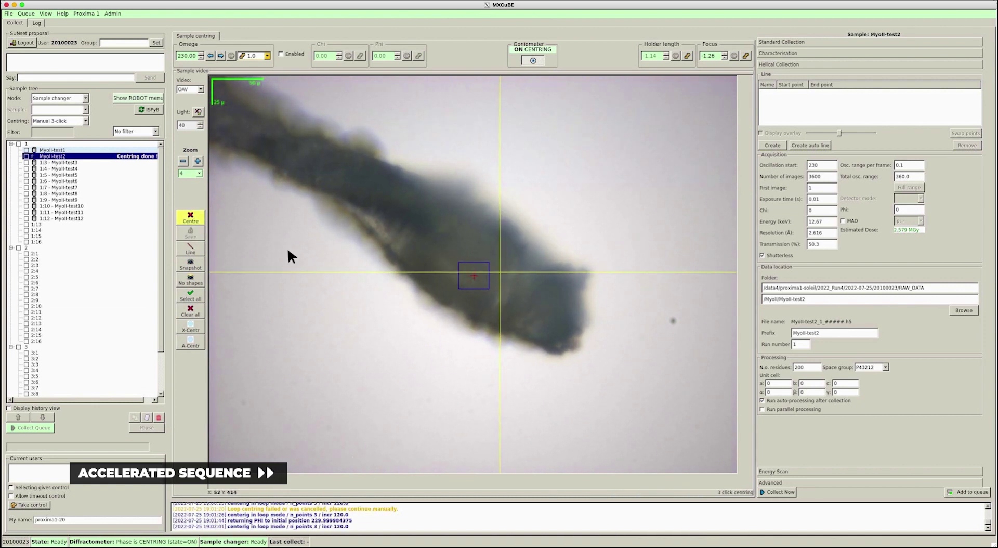
pyautogui.click(576, 329)
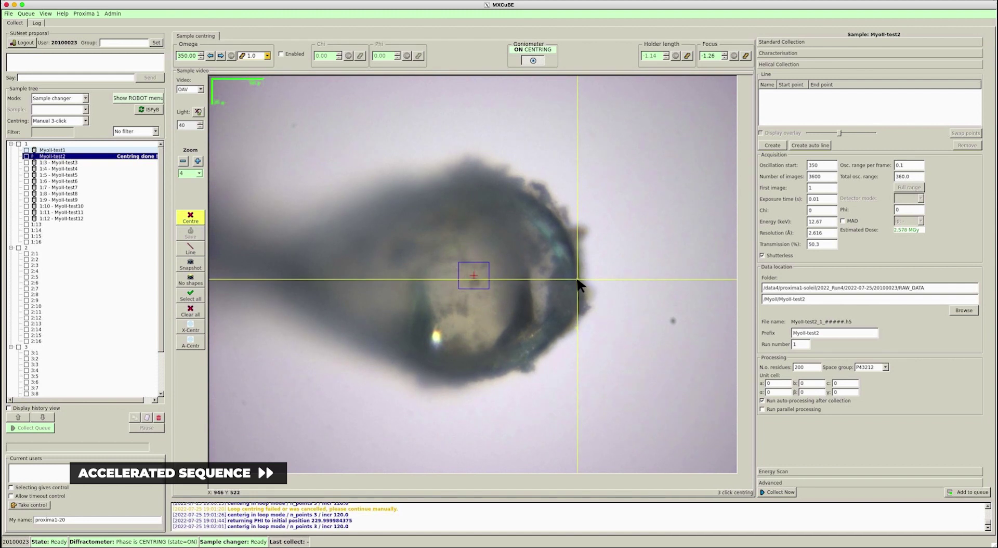
pyautogui.click(579, 262)
pyautogui.click(579, 237)
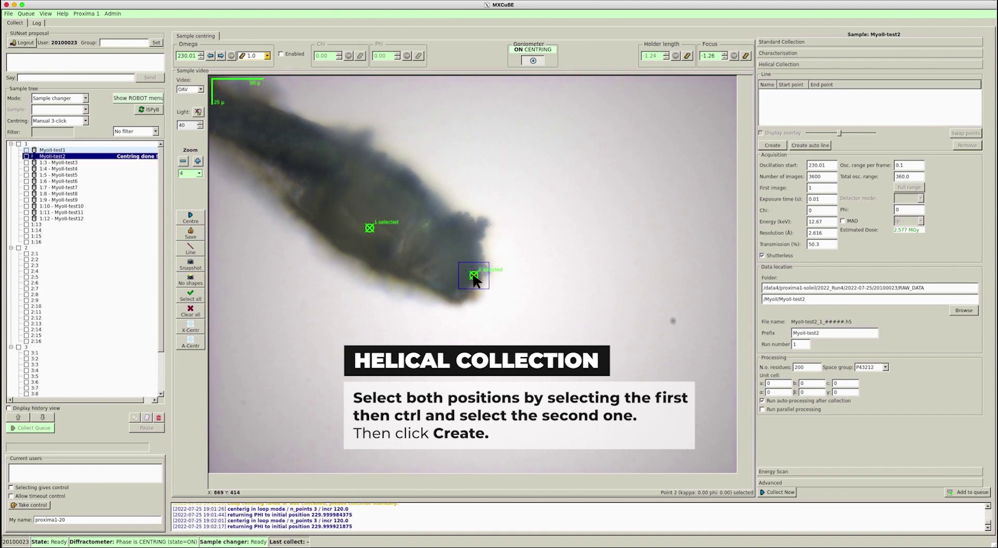
pyautogui.click(775, 145)
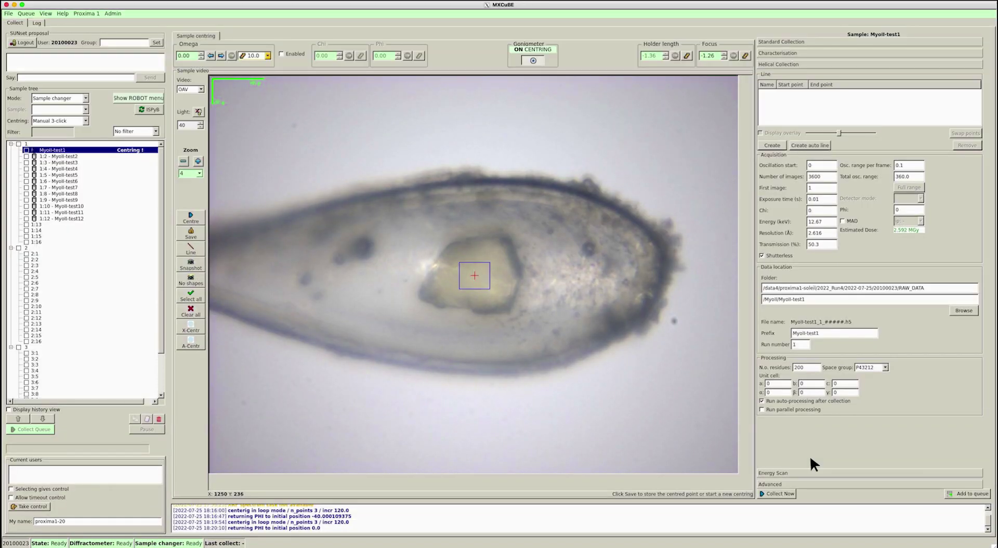
# Draw an X-ray centring search grid over the Myoll-test1 loop and crystal, moving its dialog aside.
pyautogui.click(803, 471)
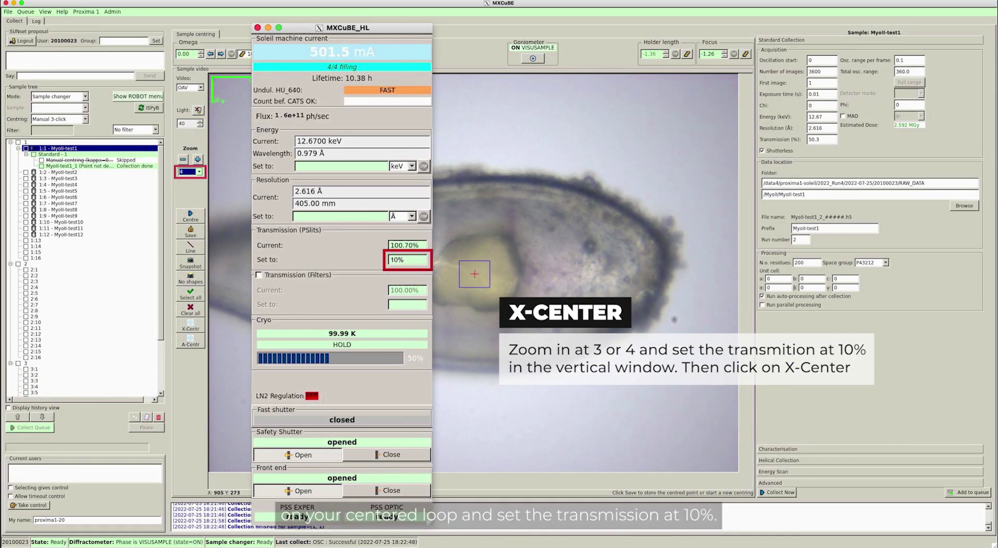
pyautogui.click(196, 324)
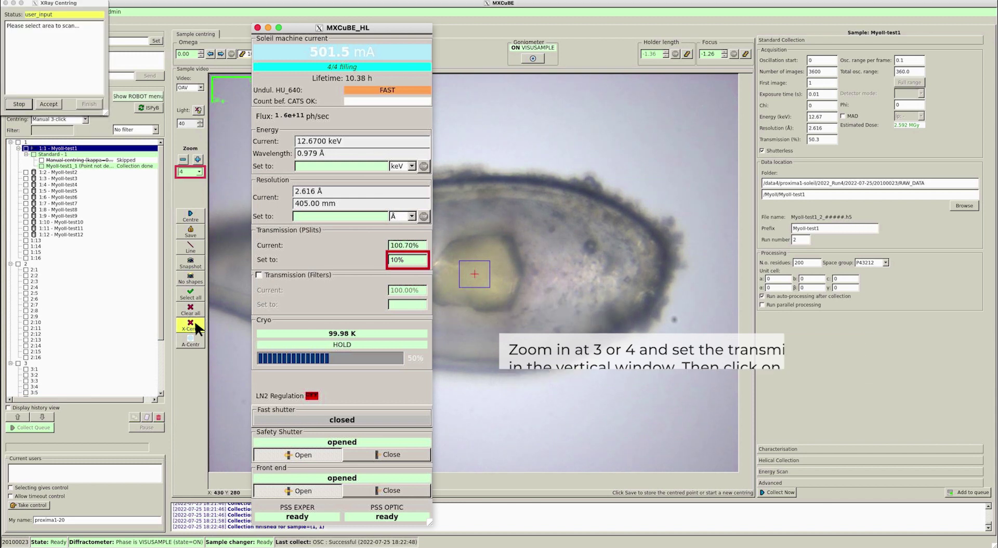
pyautogui.moveTo(454, 262)
pyautogui.mouseDown()
pyautogui.moveTo(560, 369)
pyautogui.moveTo(575, 366)
pyautogui.mouseUp()
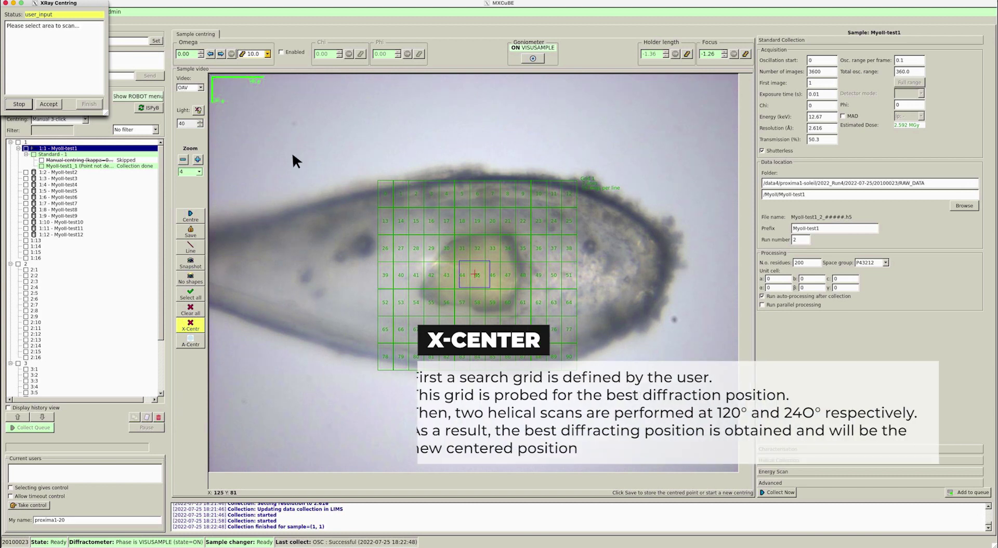
pyautogui.moveTo(91, 2); pyautogui.dragTo(307, 158)
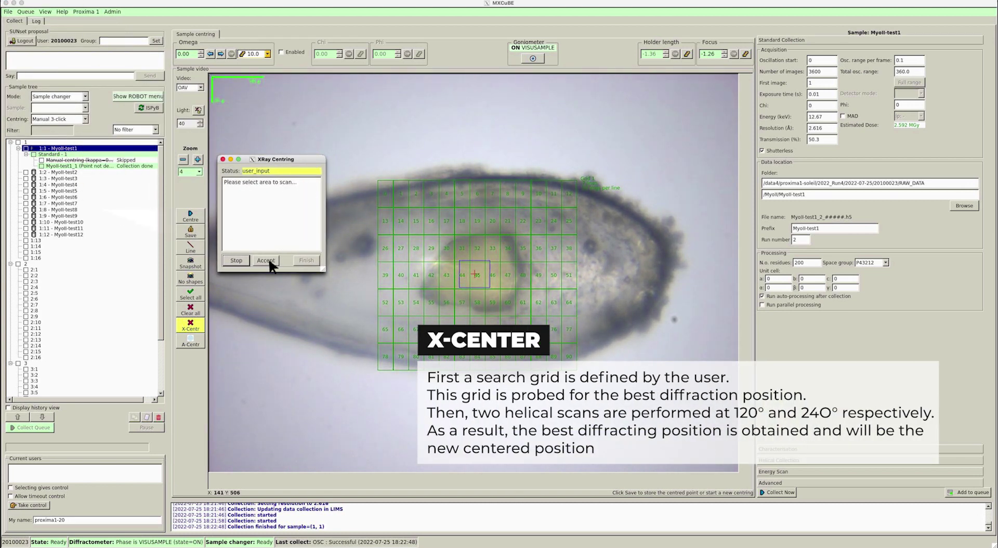